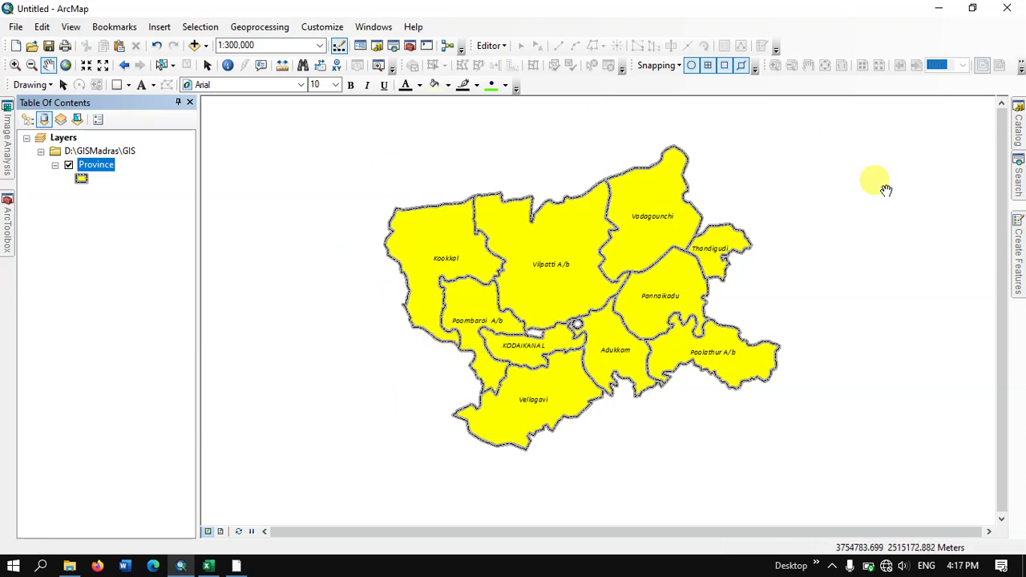
Open the Province layer's attribute table.
right_click(113, 174)
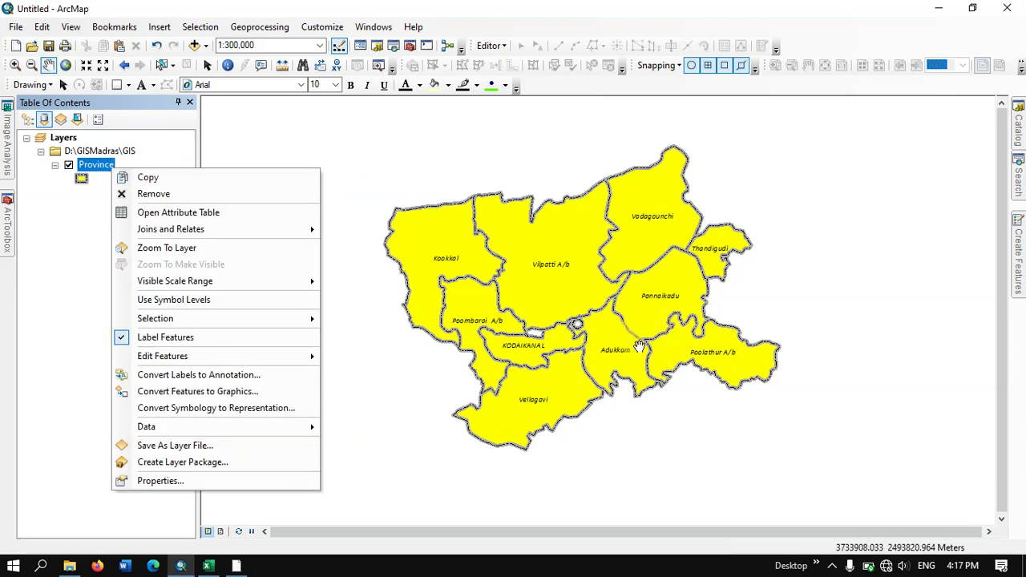
click(176, 213)
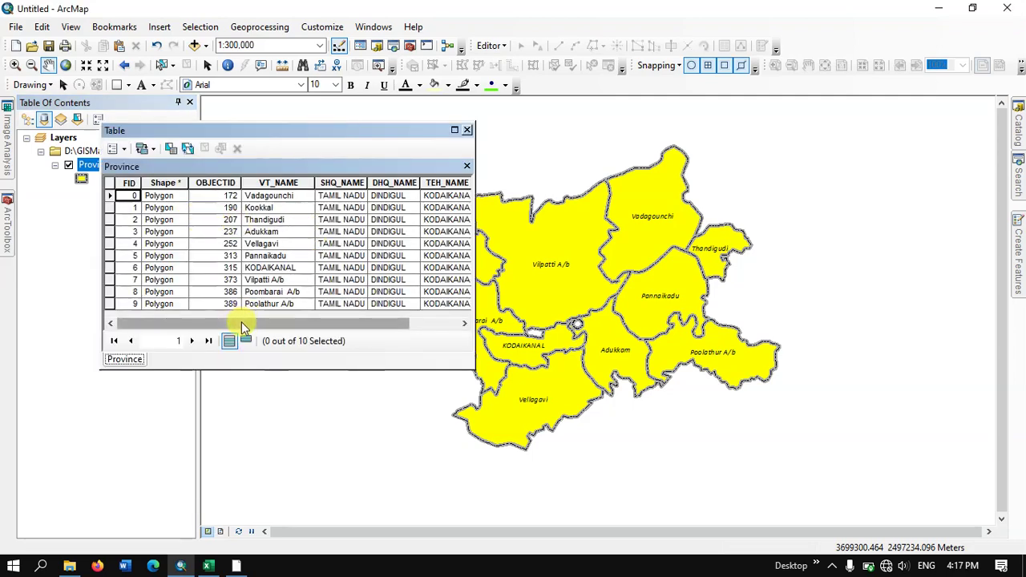
drag(240, 325, 224, 332)
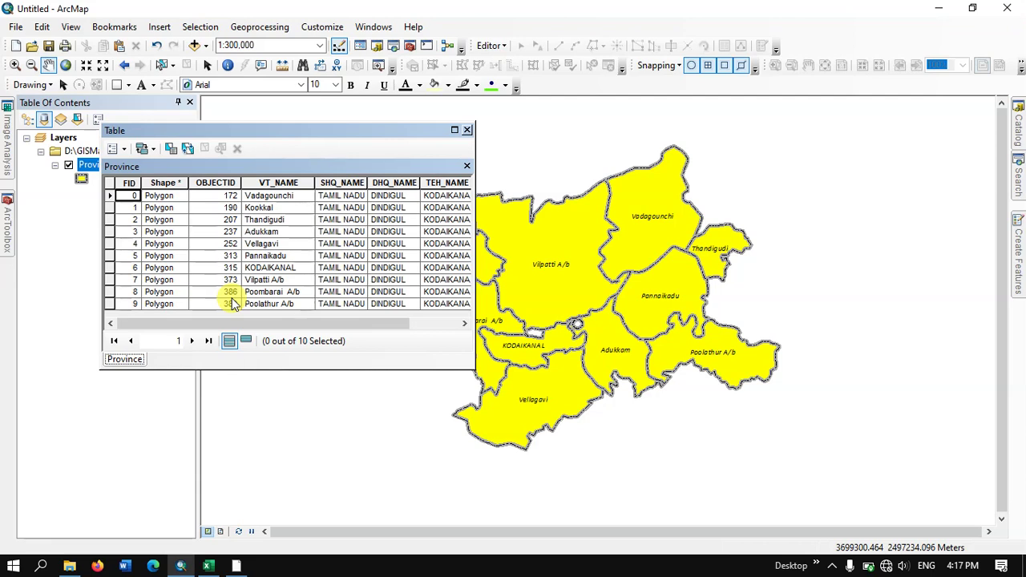
Select the OBJECTID field and bring up the Table Join spreadsheet in Excel.
click(212, 183)
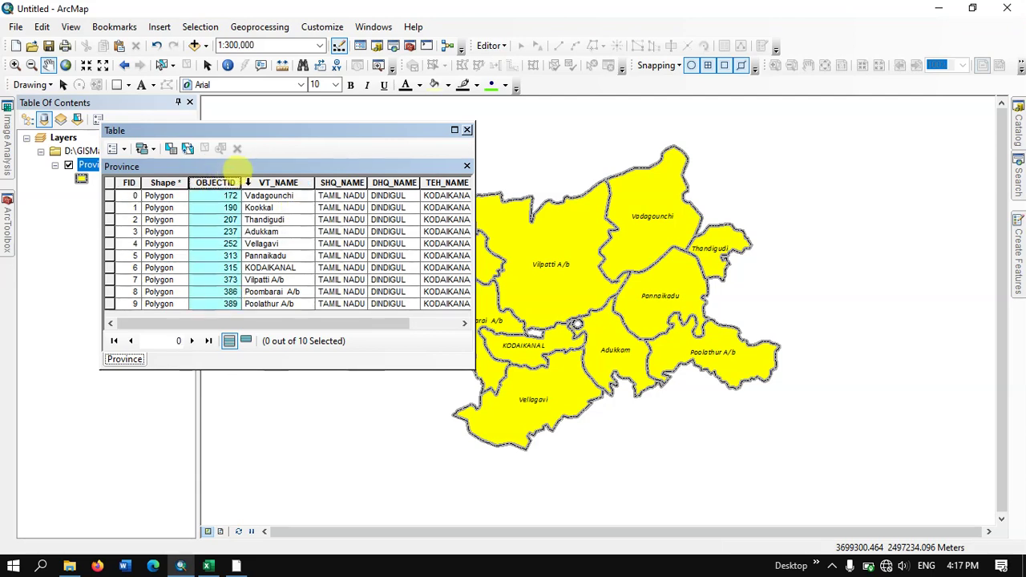
click(250, 182)
click(220, 183)
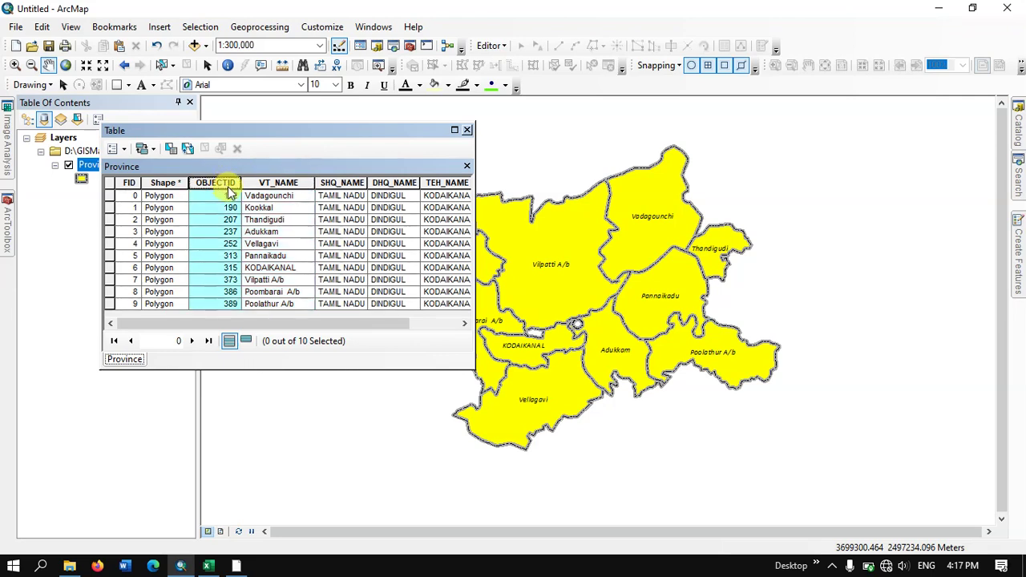
click(249, 183)
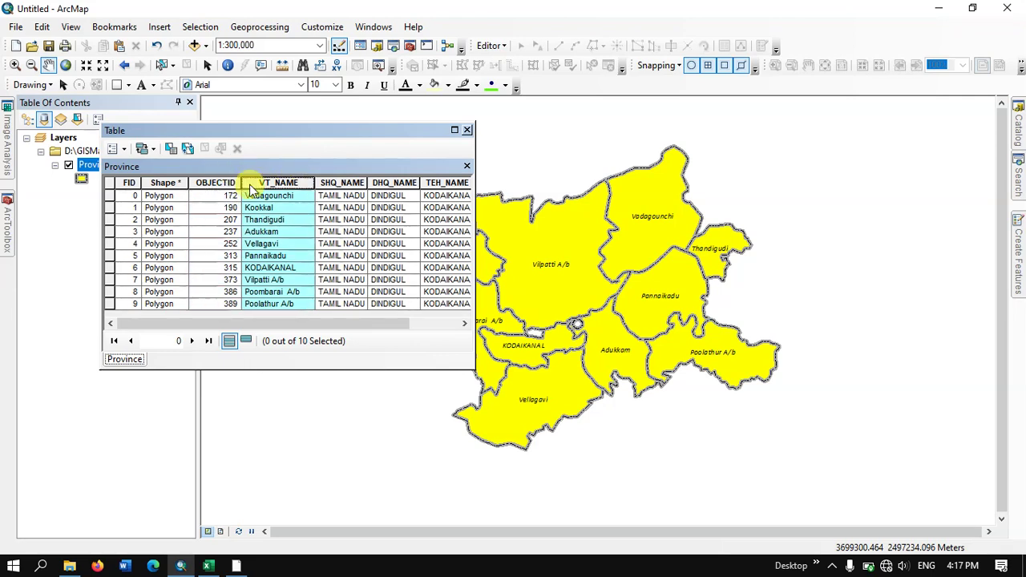
click(225, 184)
click(247, 183)
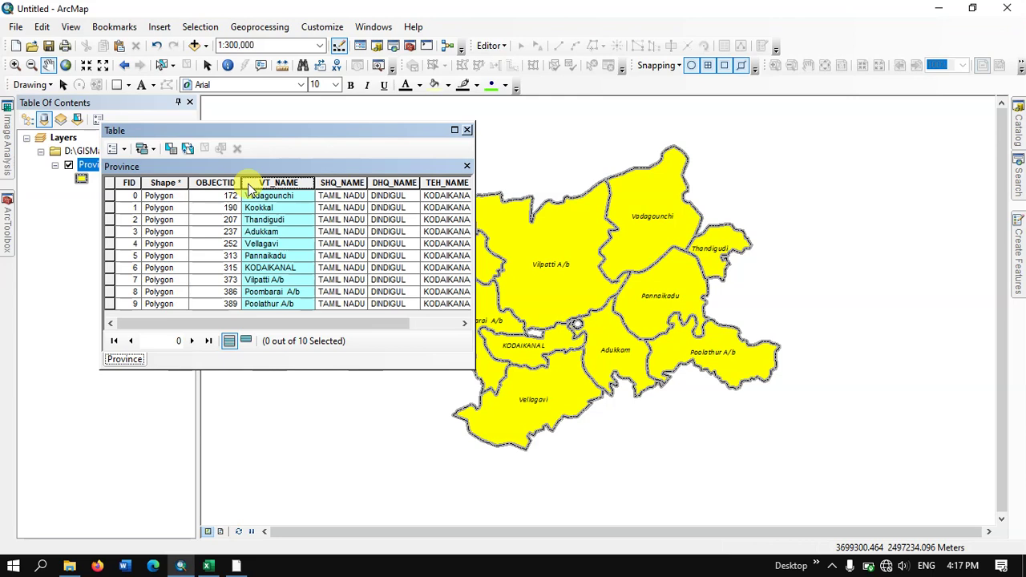
click(228, 183)
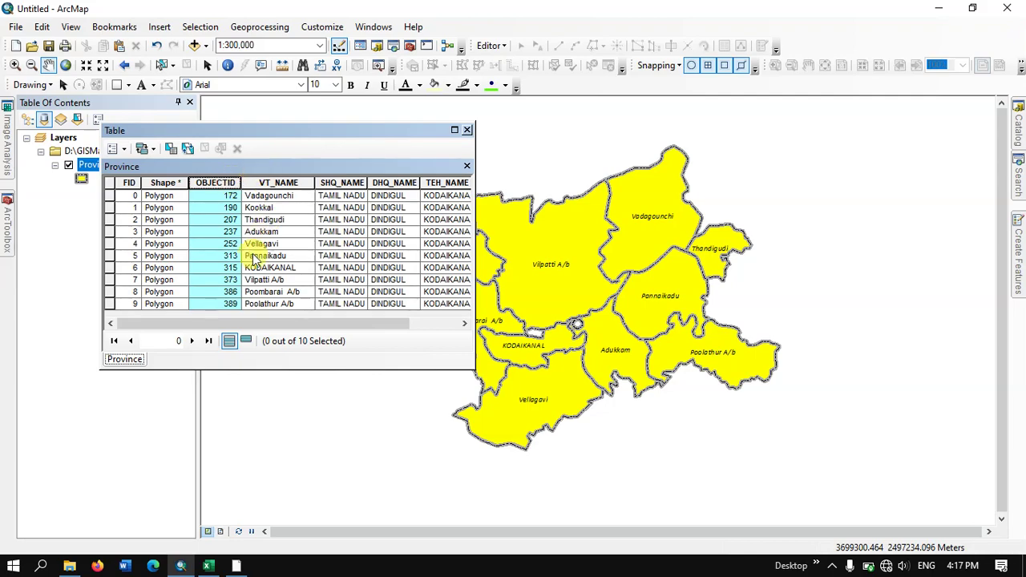
click(208, 568)
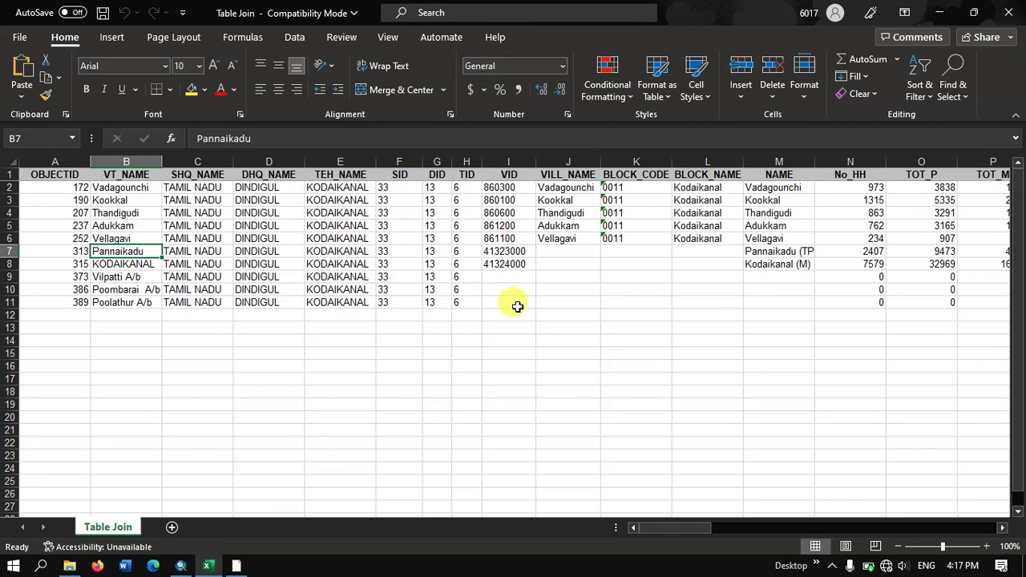
Scroll across the Table Join columns and close ArcMap's Province attribute table.
drag(663, 533, 956, 533)
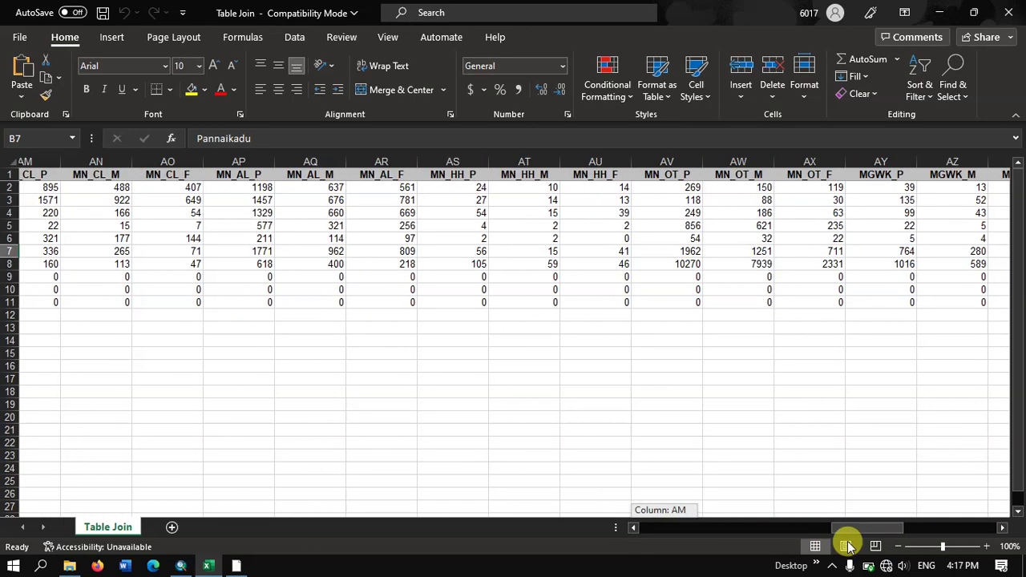
drag(956, 533, 656, 533)
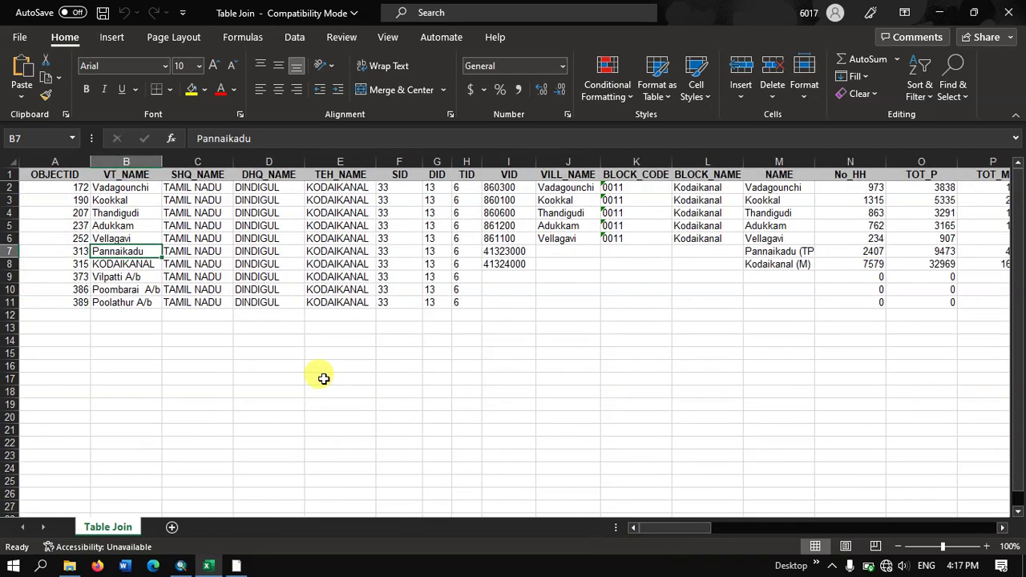
click(181, 568)
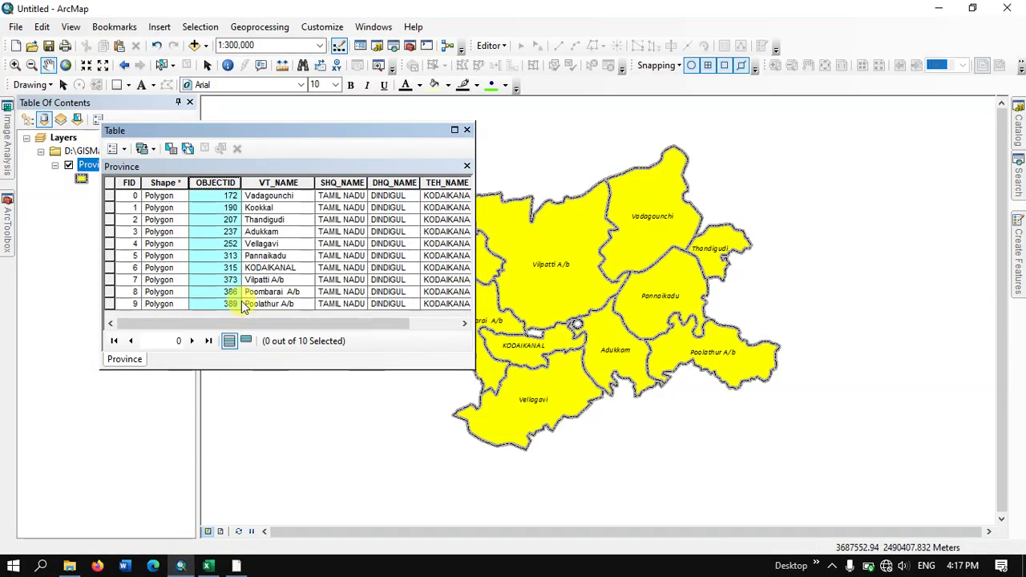
click(466, 129)
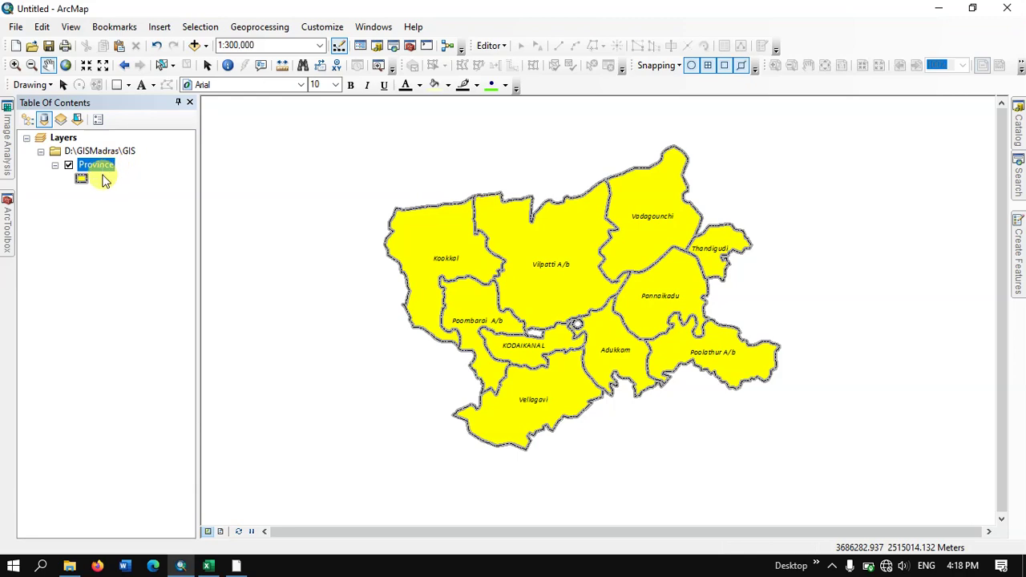
click(206, 568)
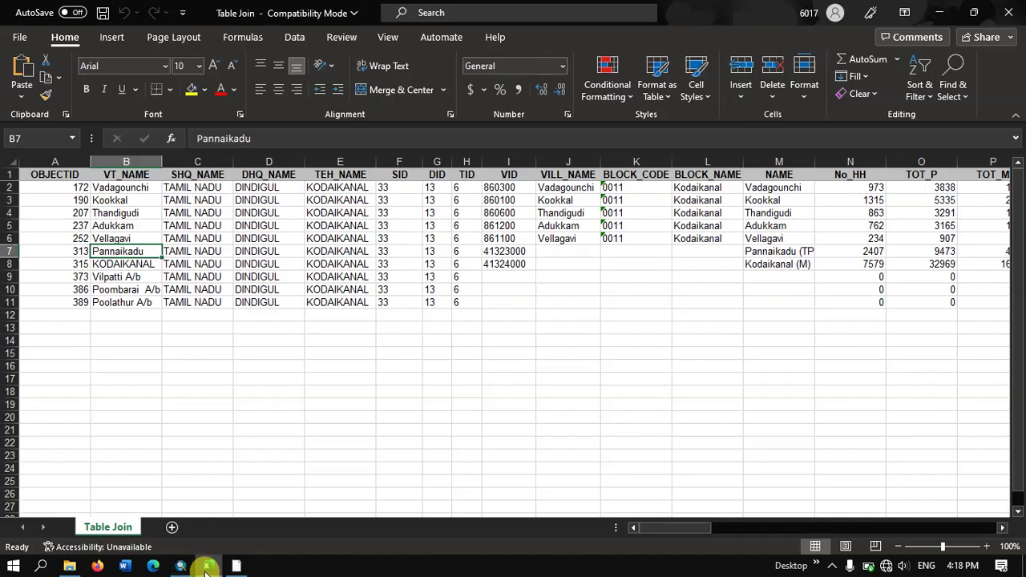
Confirm via Save As that Table Join is an Excel 97-2003 file in GIS, then minimise Excel.
click(311, 392)
click(20, 39)
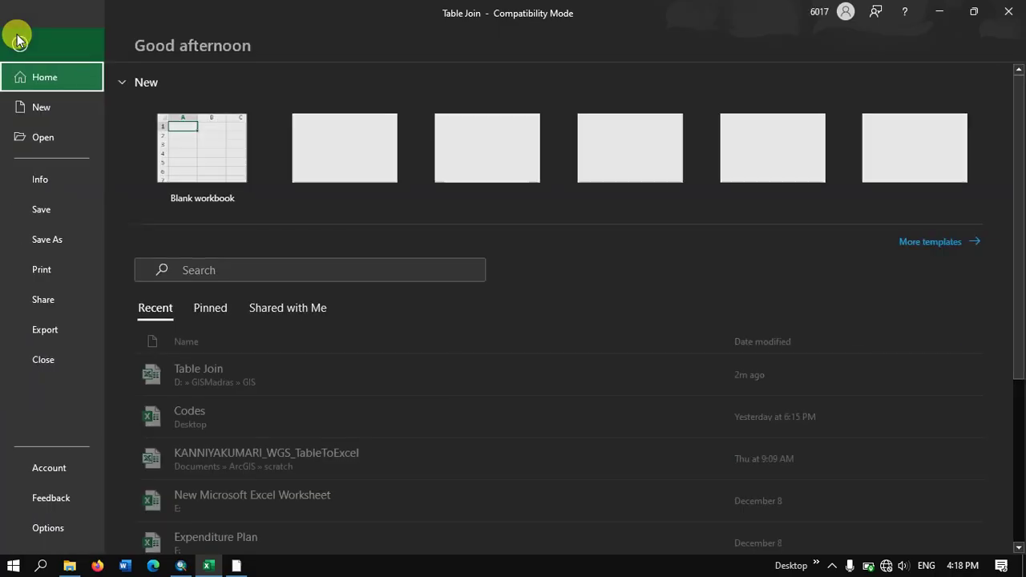
click(60, 242)
click(215, 295)
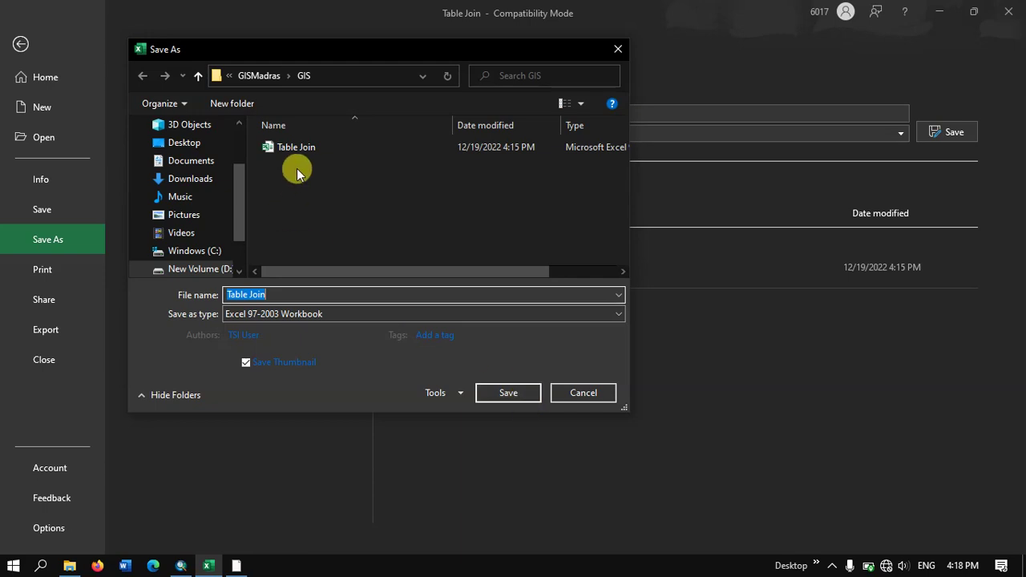
click(598, 392)
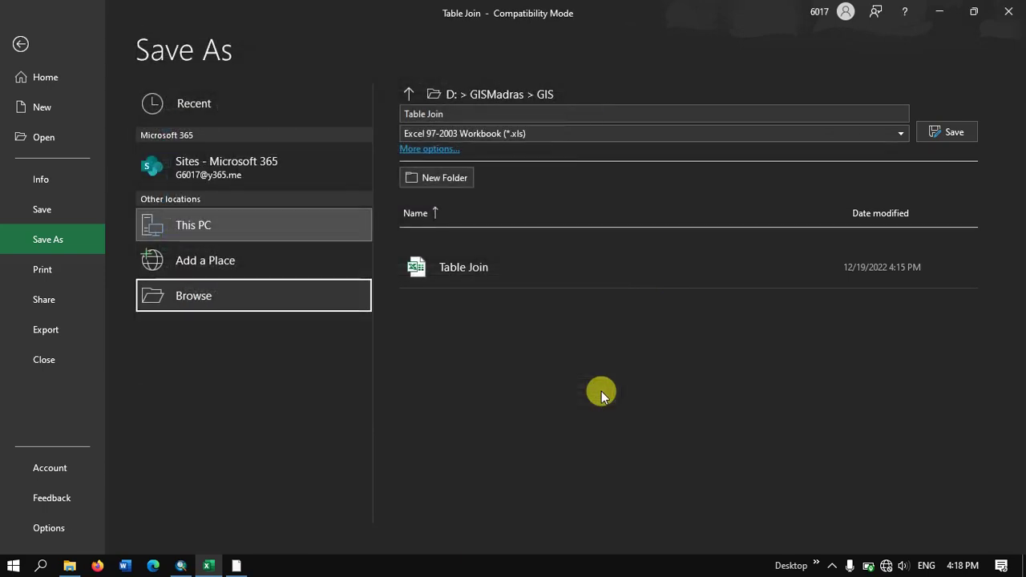
click(19, 44)
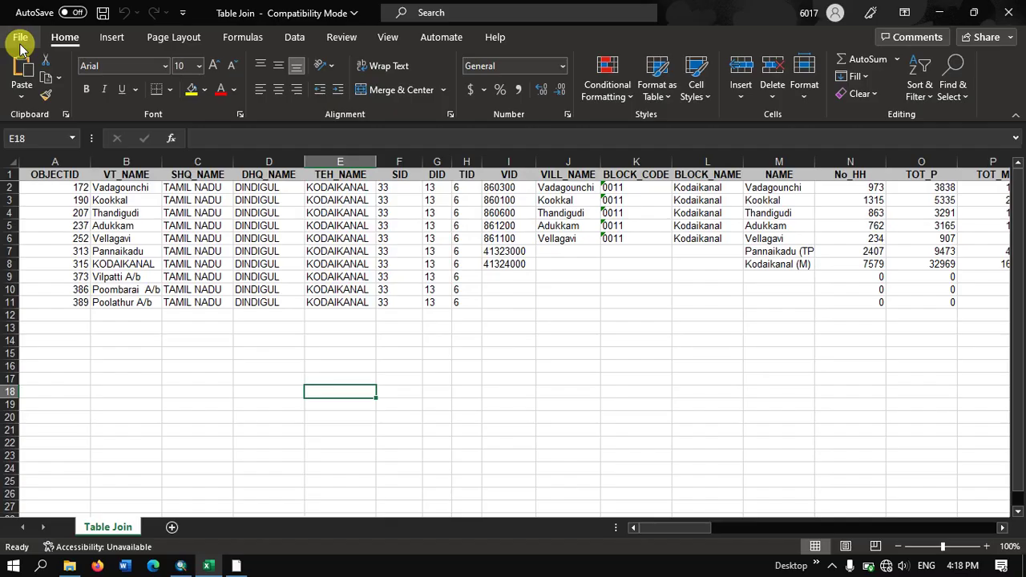
click(551, 306)
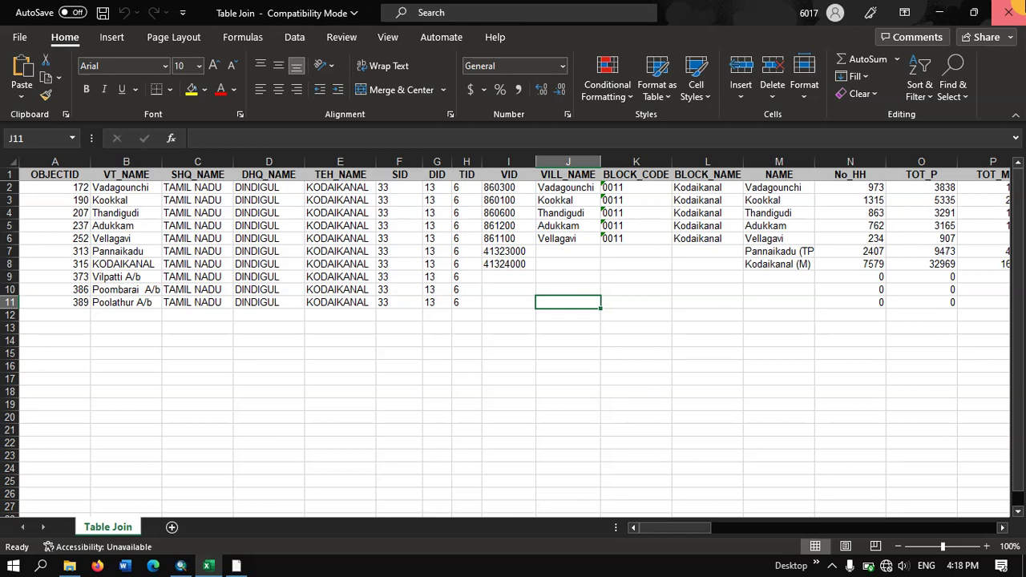
click(1008, 12)
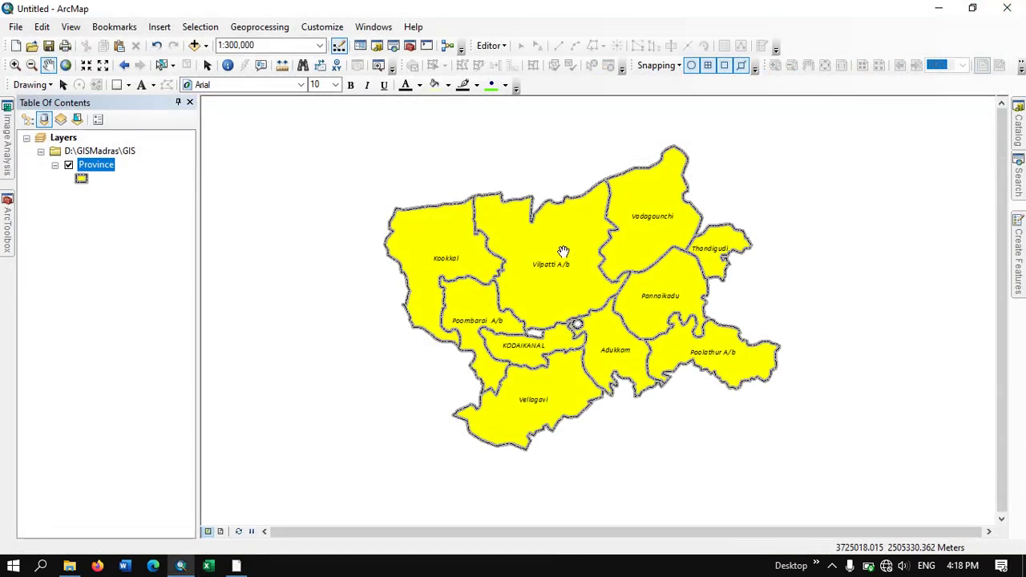
Open Join Data for Province from its Joins and Relates menu.
right_click(111, 167)
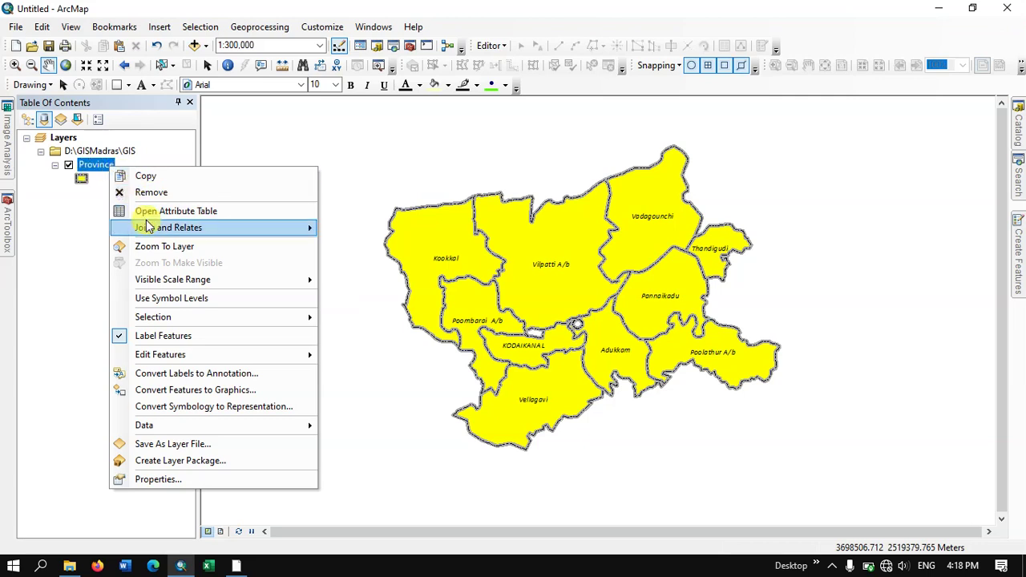
mouse_move(168, 228)
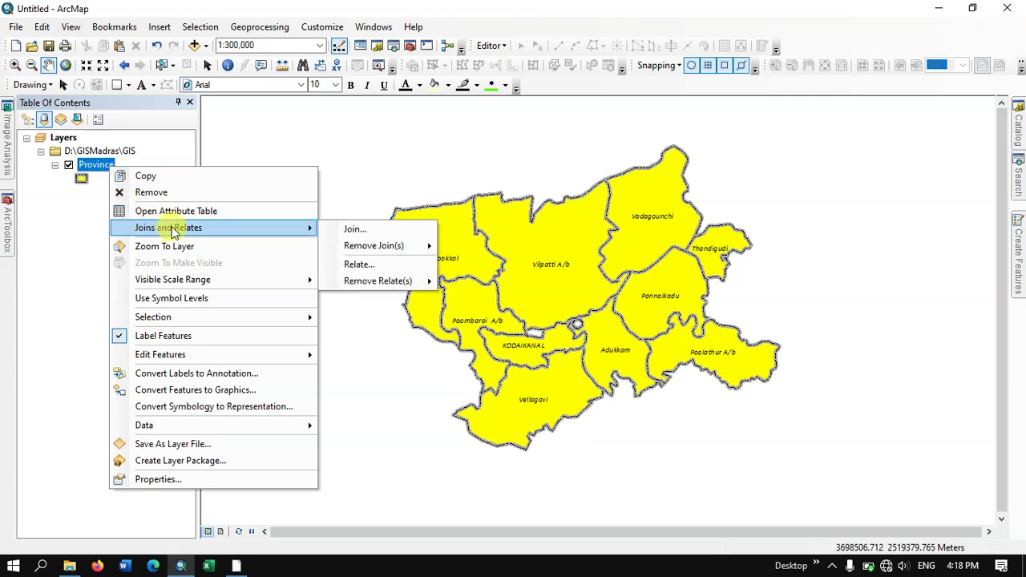
click(351, 230)
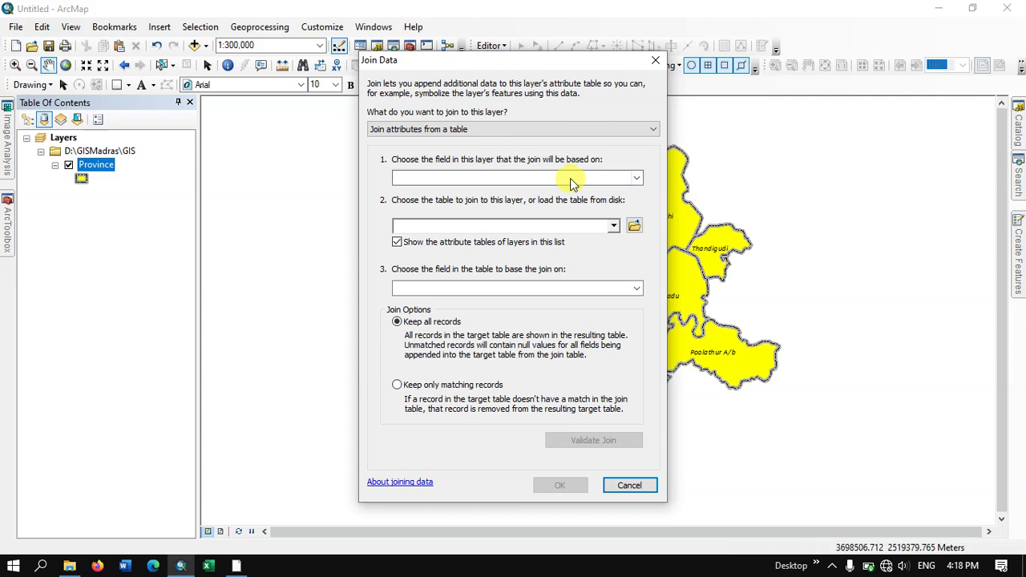
Choose OBJECTID as the layer join field and add the 'Table Join$' sheet from Table Join.xls.
click(635, 177)
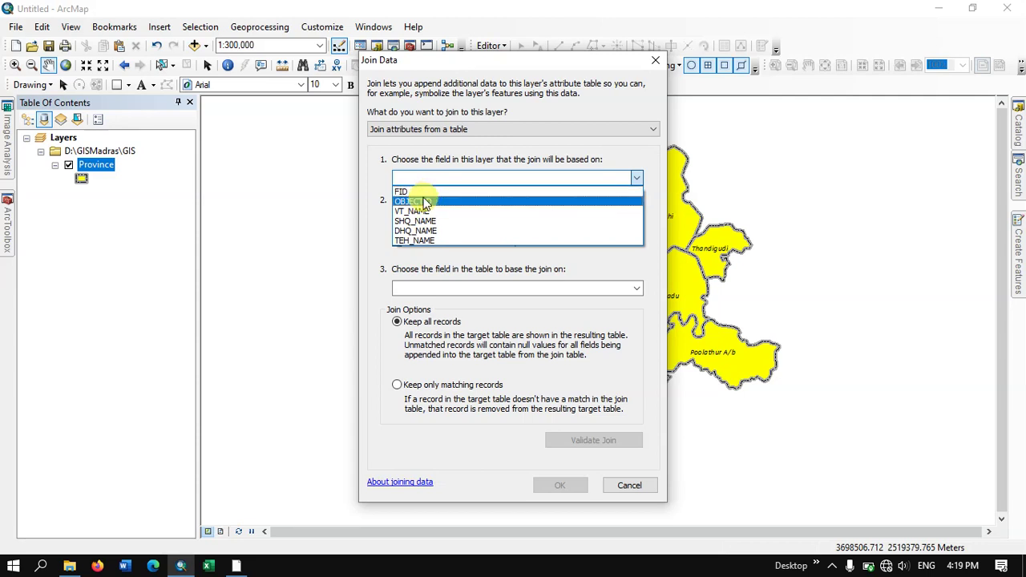
click(424, 202)
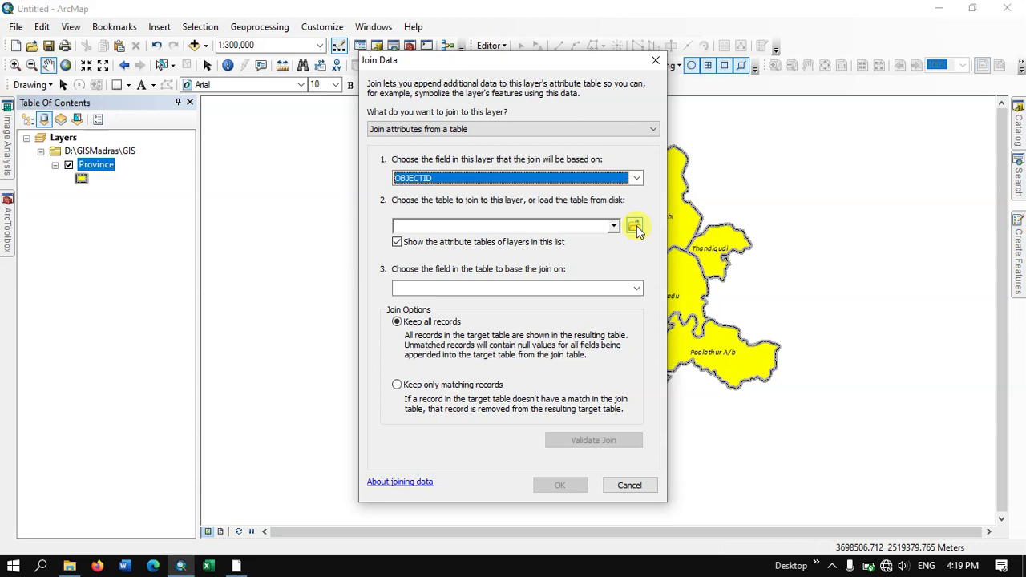
click(634, 227)
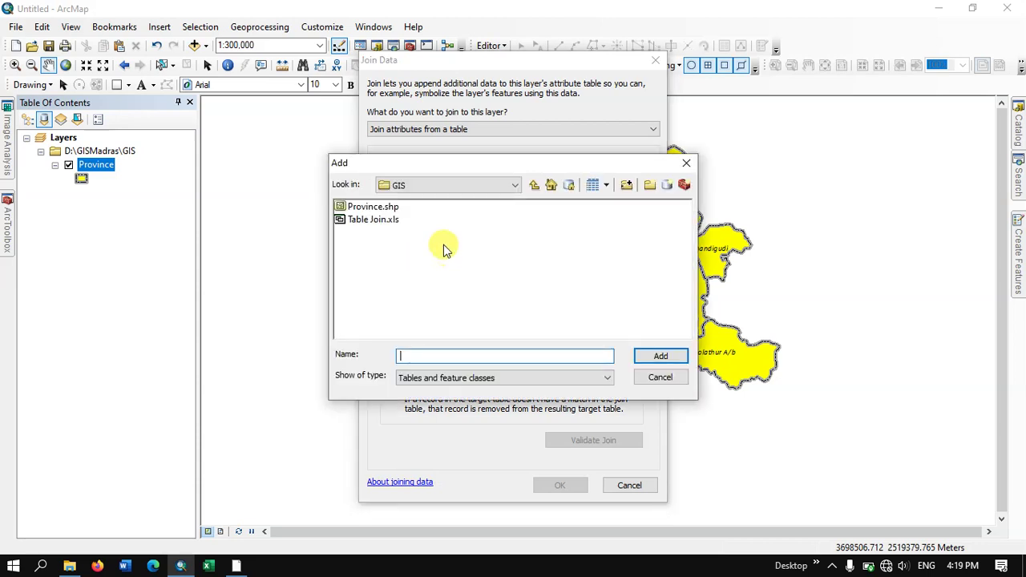
click(371, 224)
double_click(371, 223)
click(374, 209)
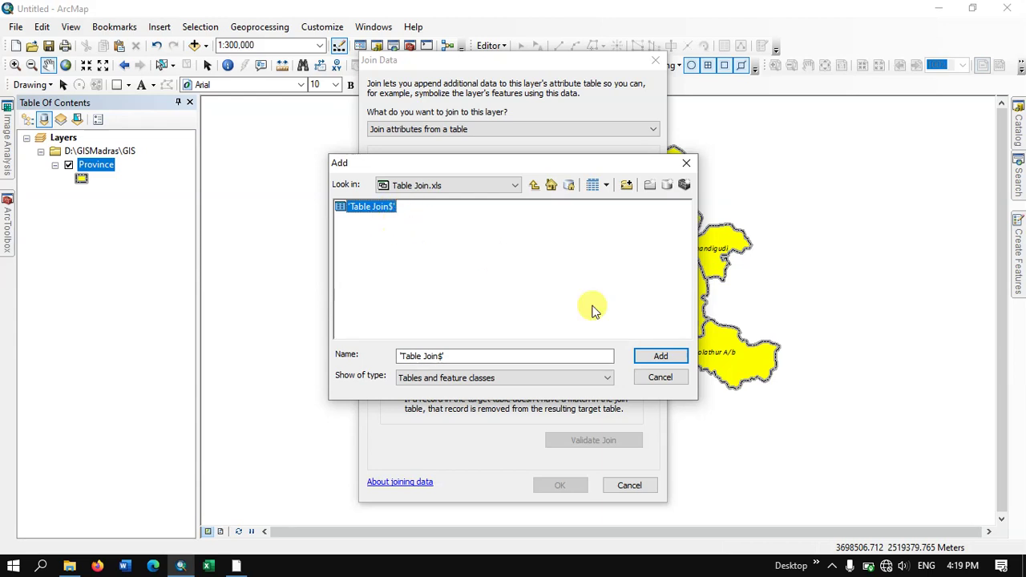
click(659, 363)
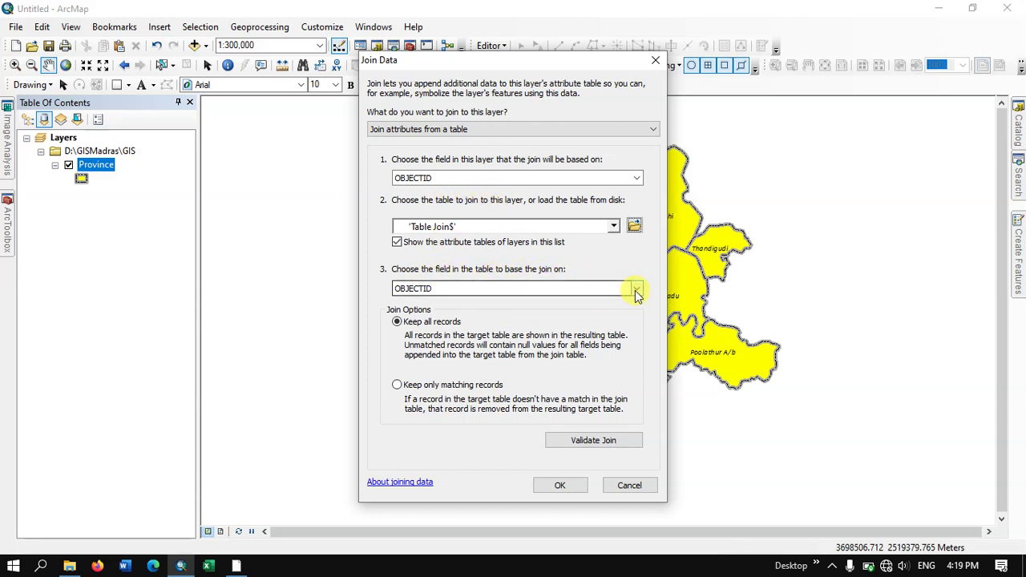
Match OBJECTID to OBJECTID, keep only matching records, and apply the join.
click(637, 178)
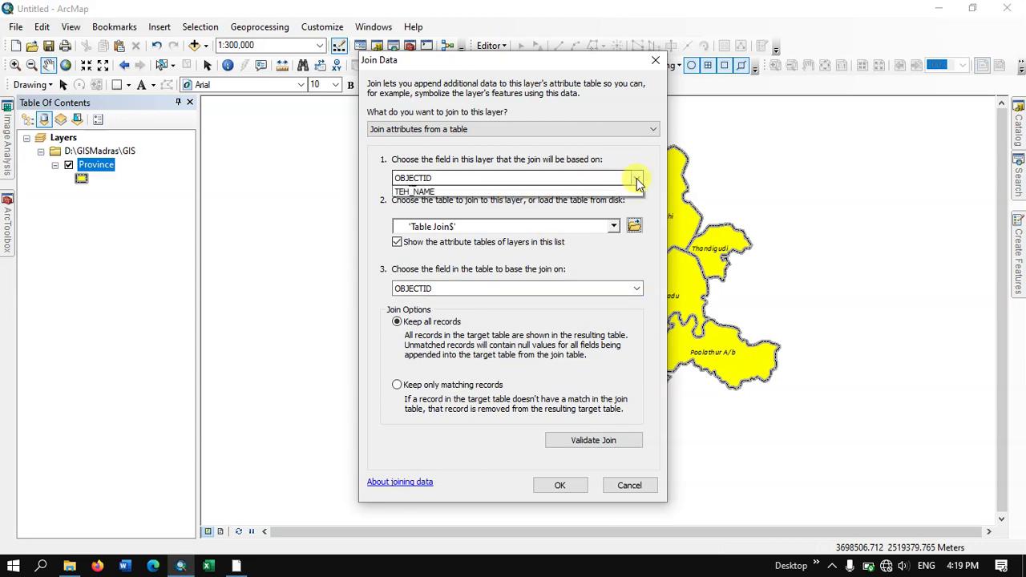
click(636, 178)
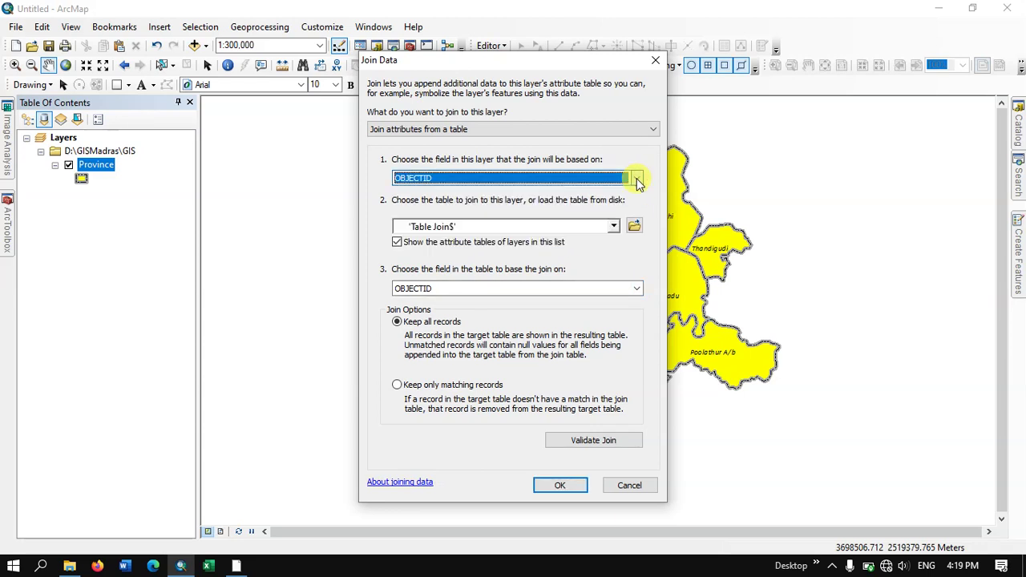
click(637, 290)
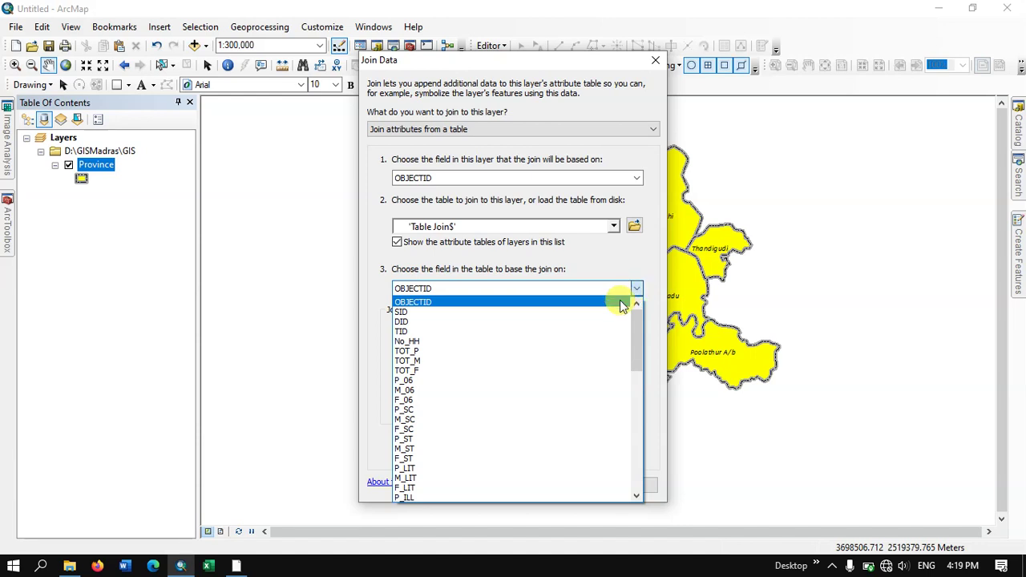
click(619, 302)
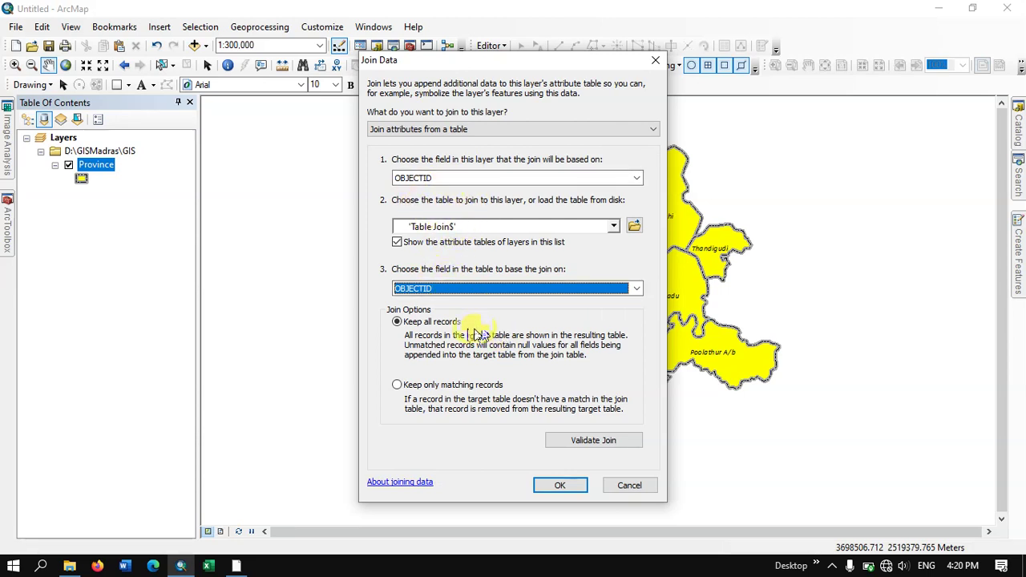
click(421, 391)
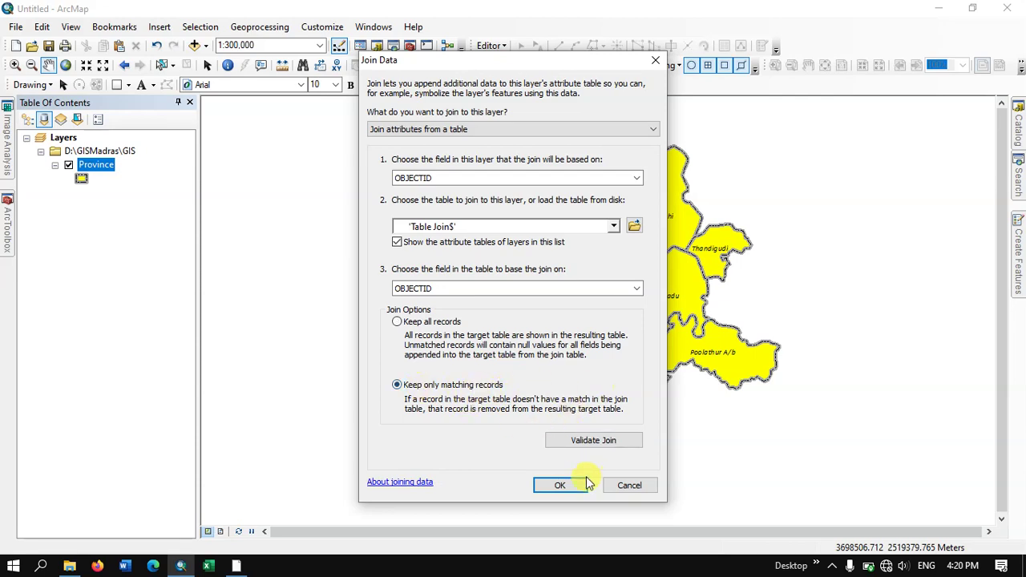
click(560, 486)
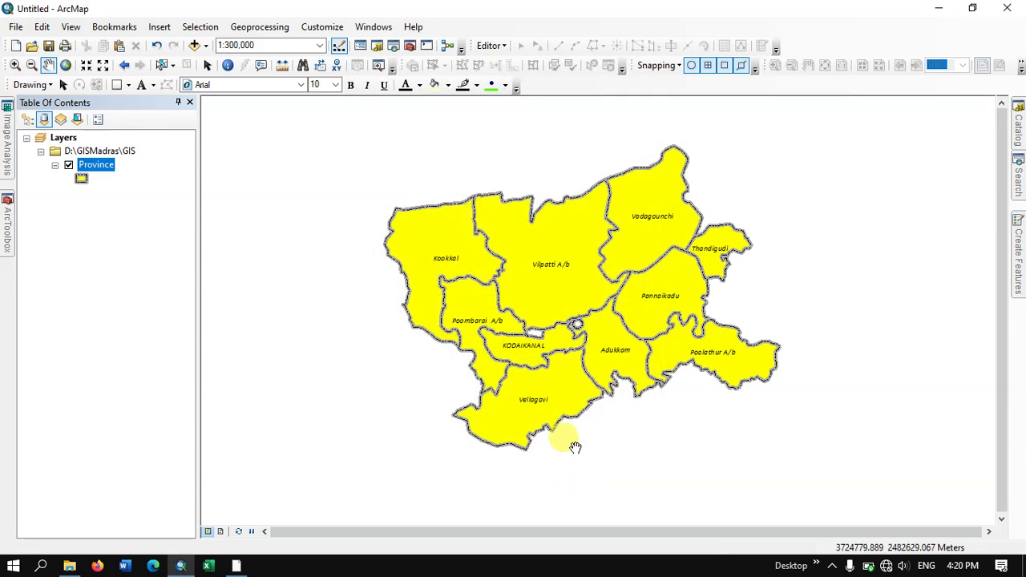
right_click(106, 163)
click(134, 203)
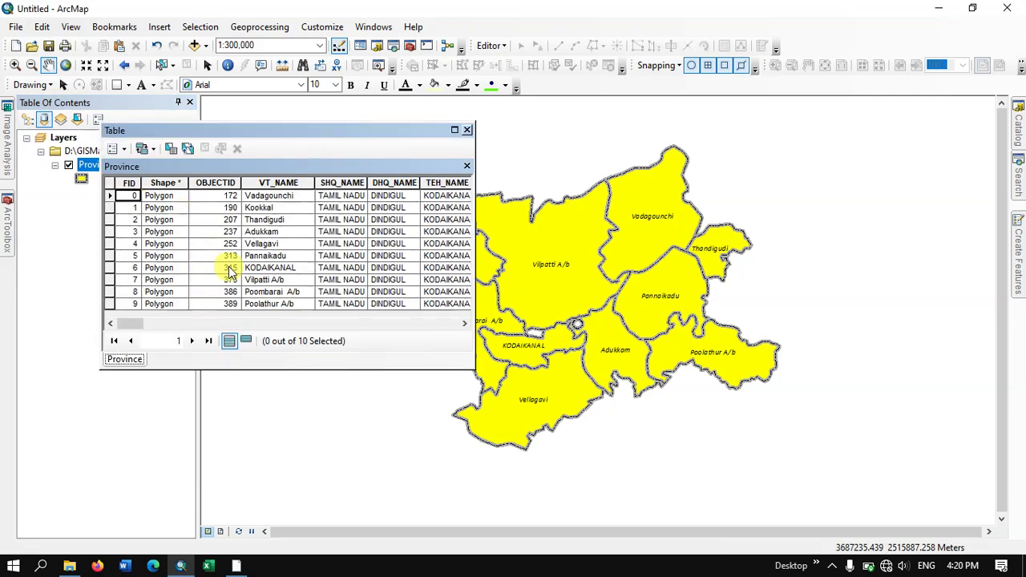
click(453, 130)
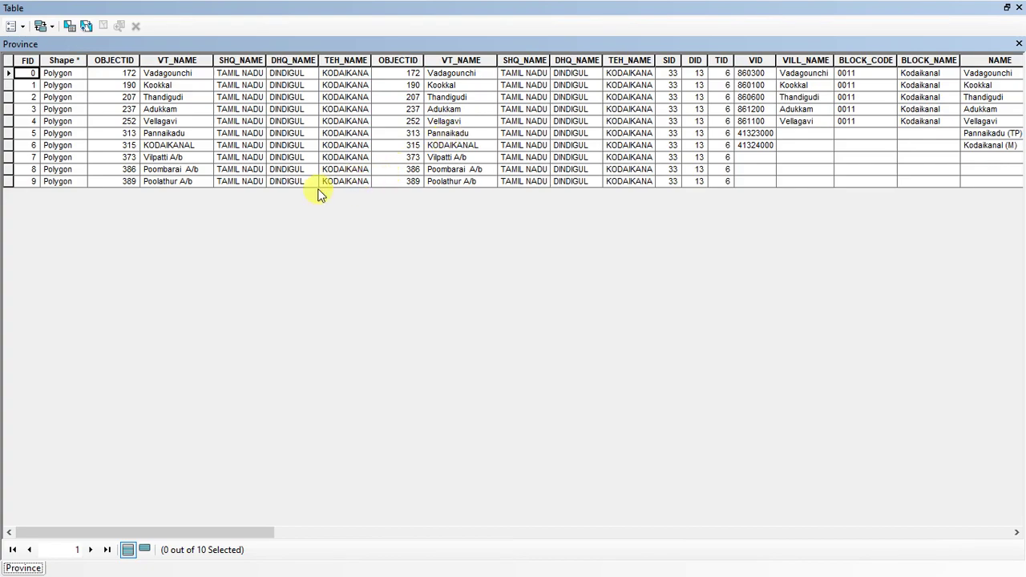
mouse_move(248, 532)
mouse_down()
mouse_move(786, 513)
mouse_move(997, 526)
mouse_move(664, 565)
mouse_move(263, 565)
mouse_up()
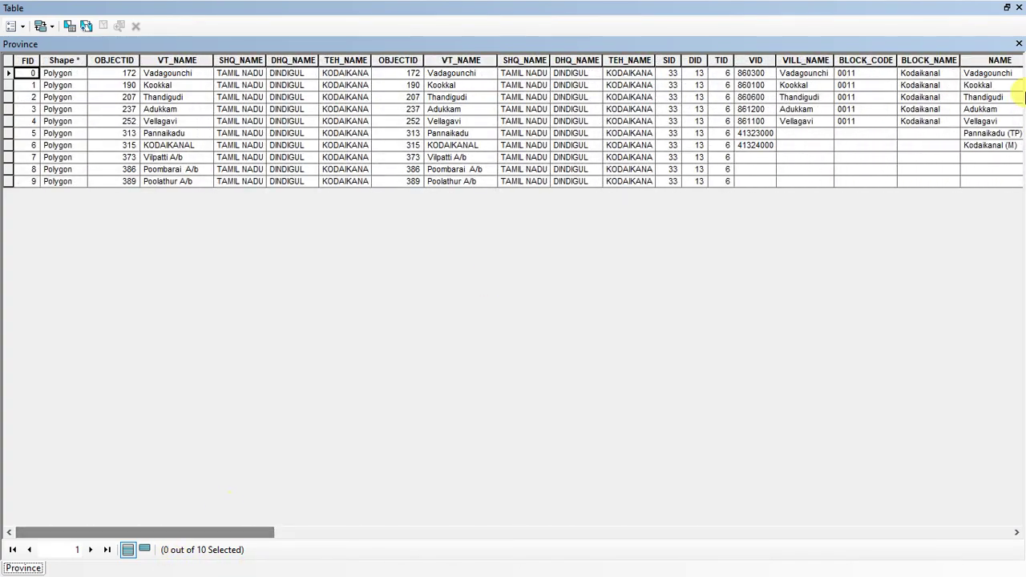
click(1019, 8)
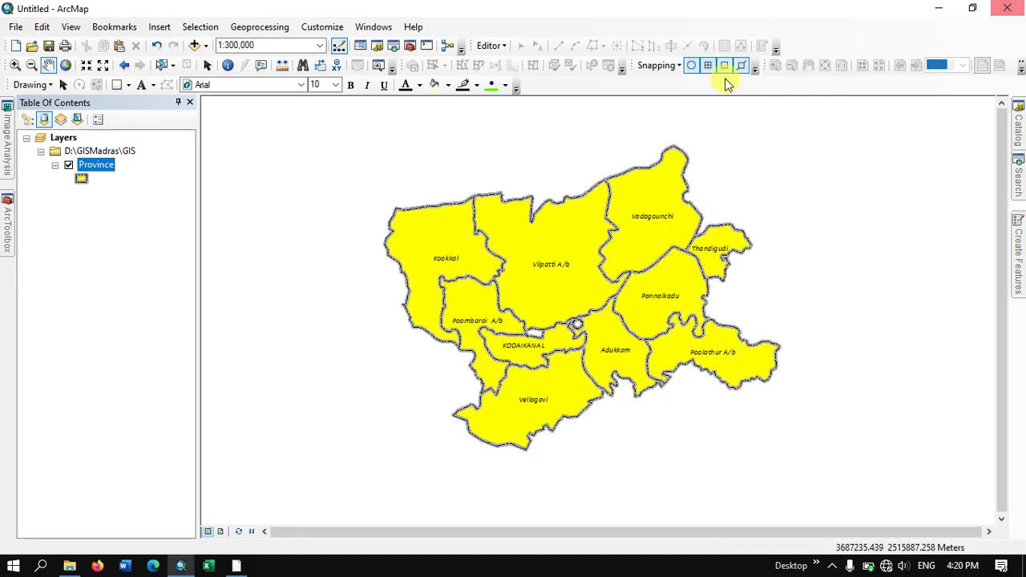
Export Province's joined data to Shapefile Export_Output.shp and add it as a map layer.
right_click(100, 160)
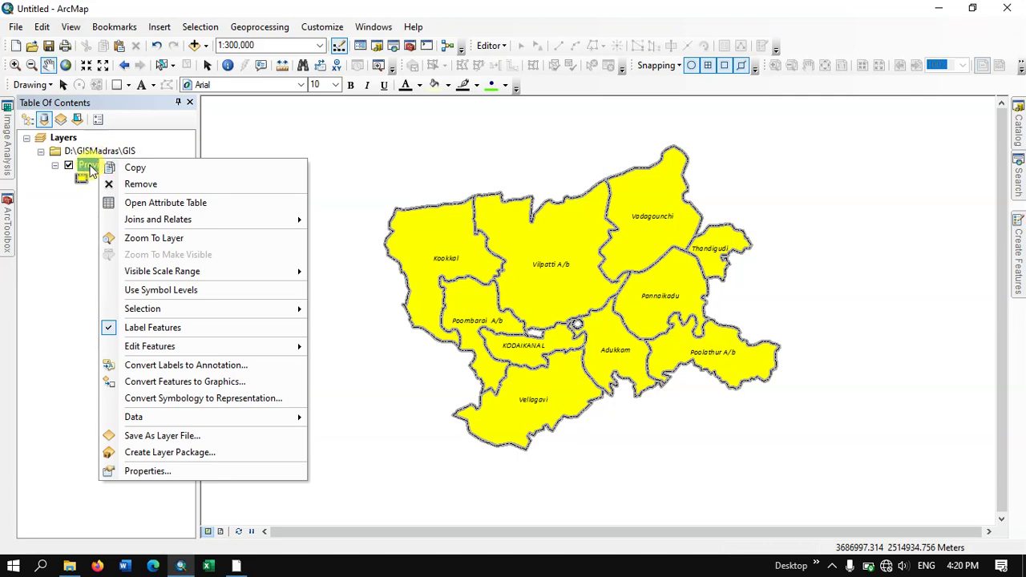
mouse_move(133, 417)
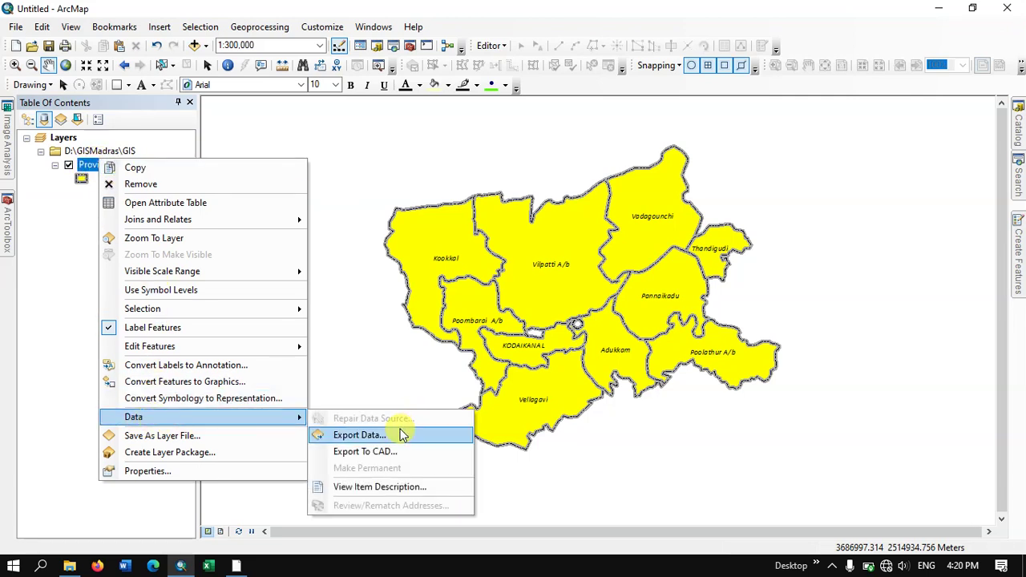
click(402, 434)
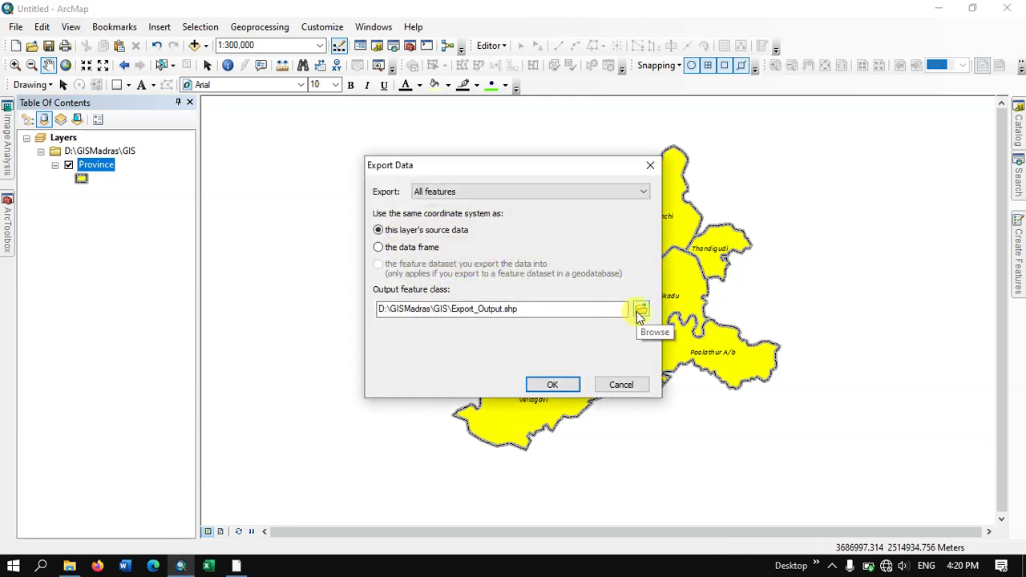
click(640, 310)
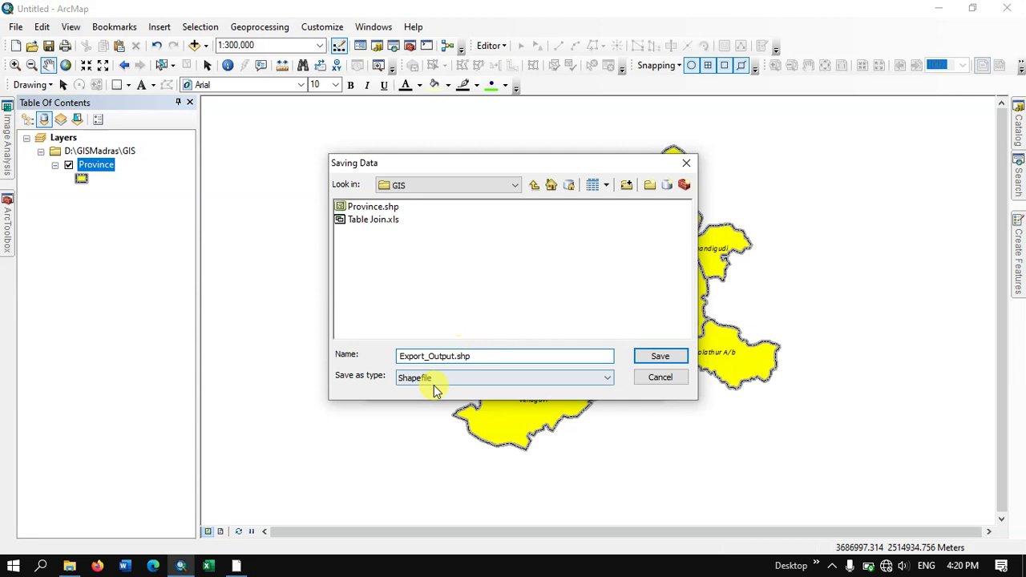
click(431, 380)
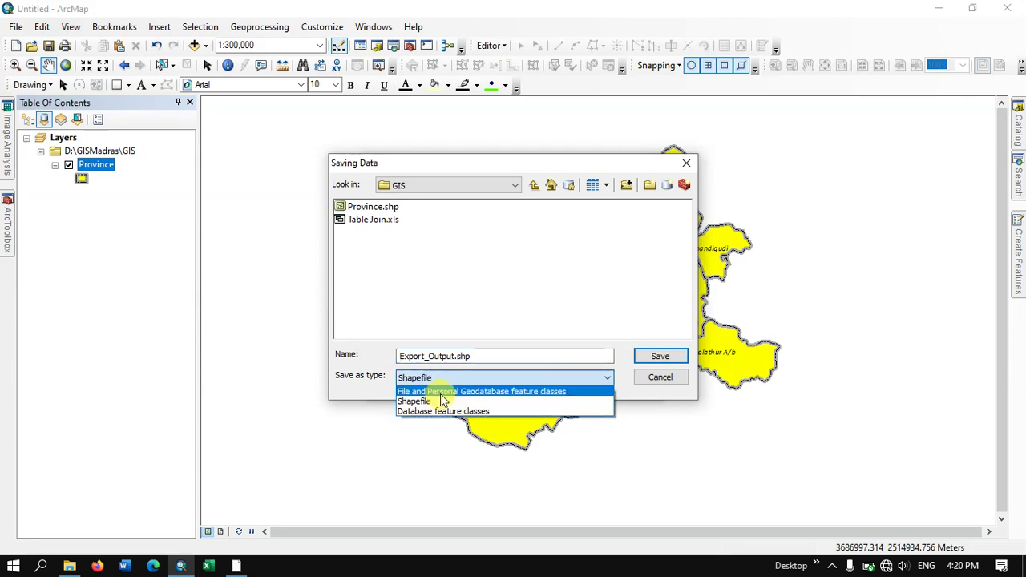
click(570, 266)
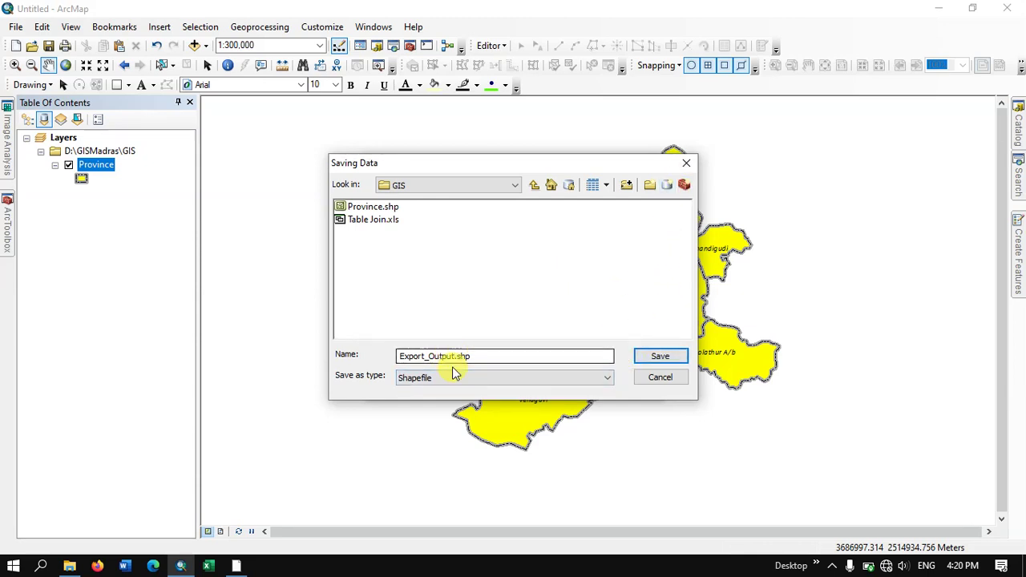
click(650, 354)
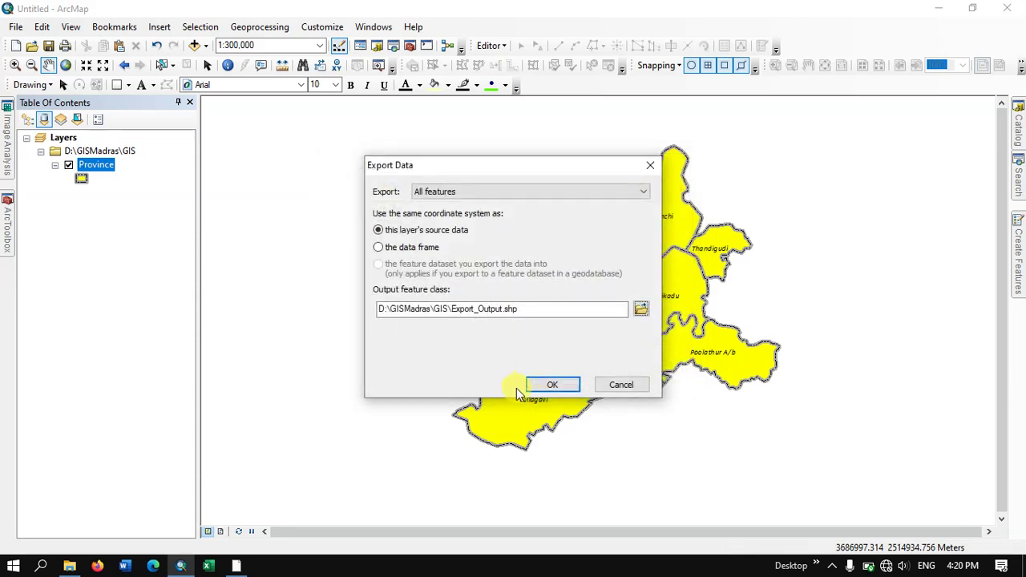
click(544, 386)
click(564, 334)
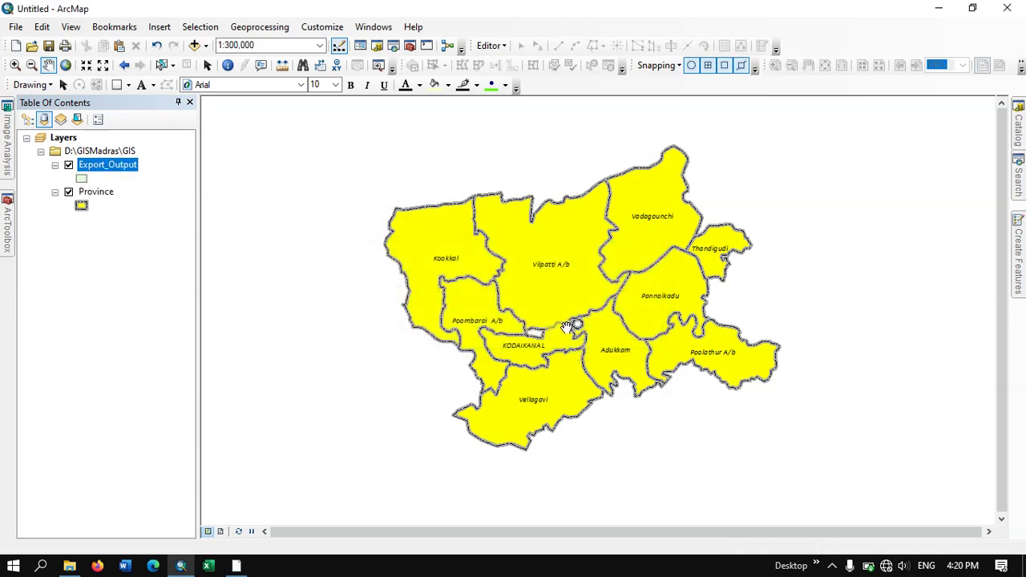
Remove the Export_Output layer from the Table of Contents.
right_click(125, 169)
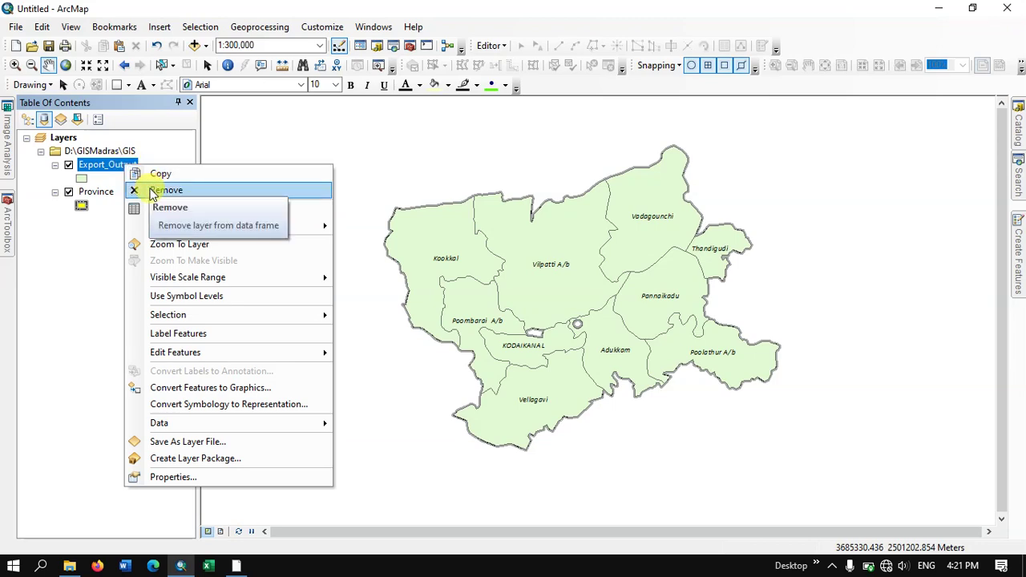
click(152, 191)
right_click(99, 165)
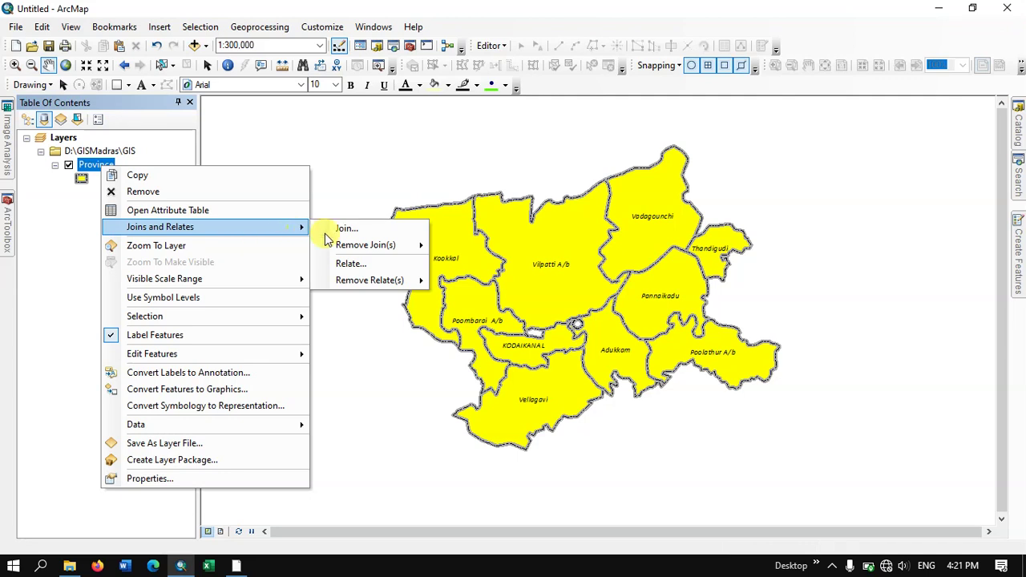
mouse_move(366, 245)
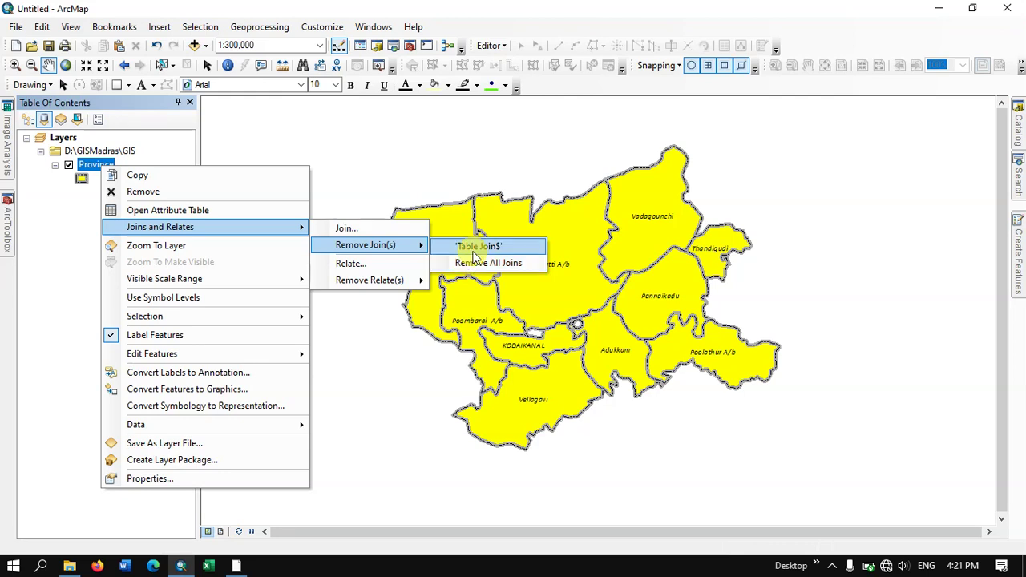
Drop the 'Table Join$' join and confirm Province's attribute table shows only original fields.
click(475, 247)
right_click(111, 166)
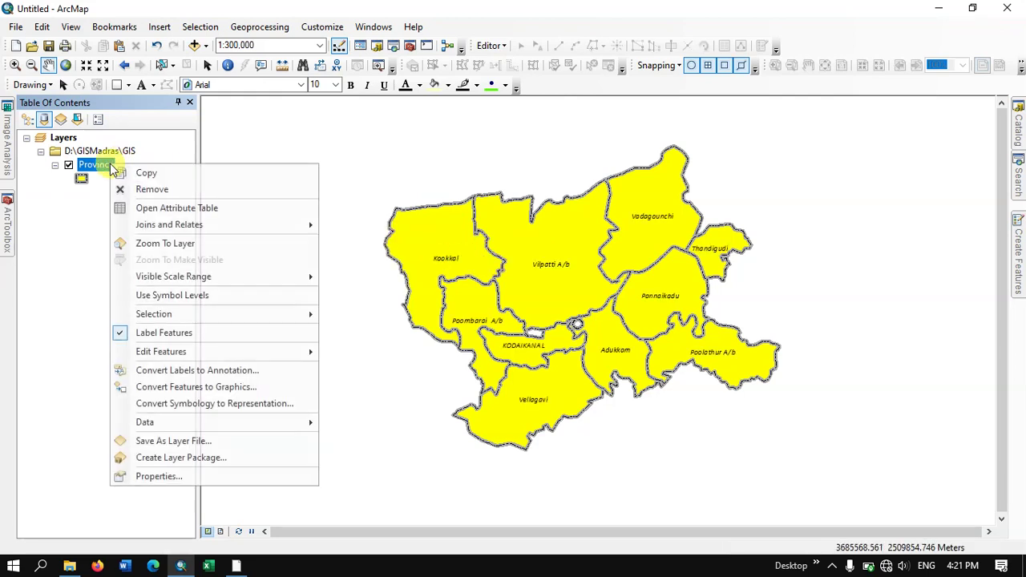
click(144, 216)
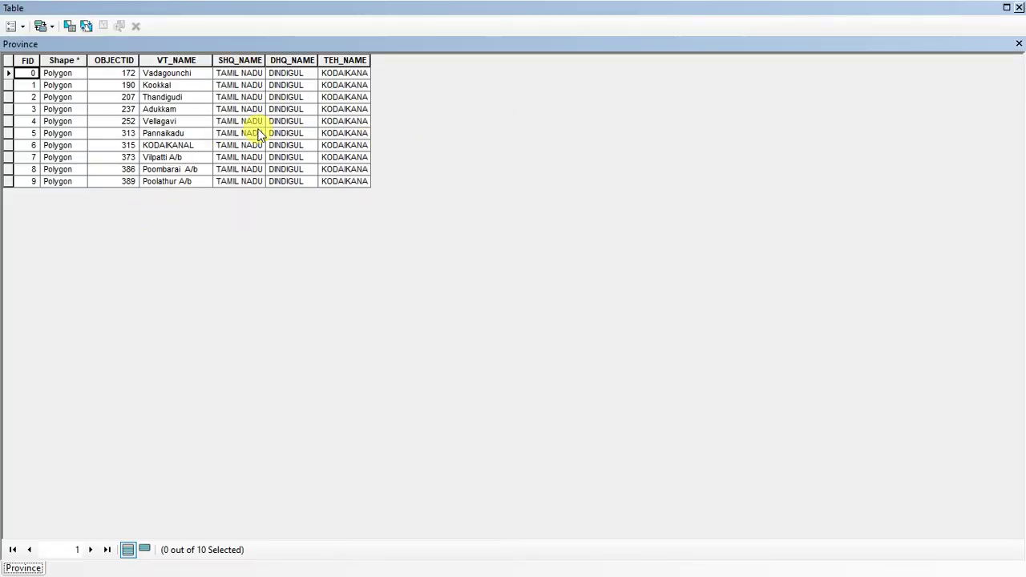
click(1019, 8)
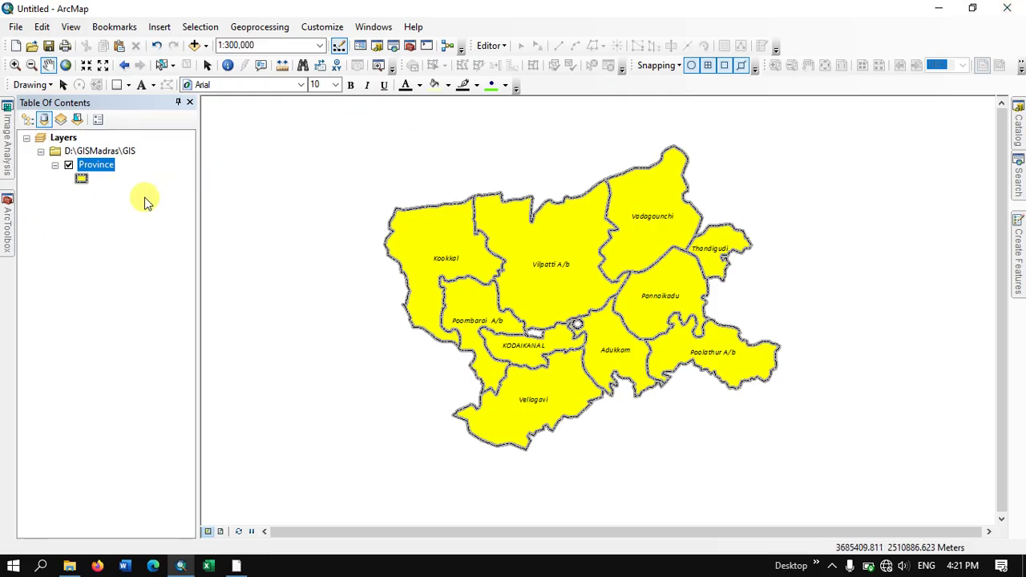